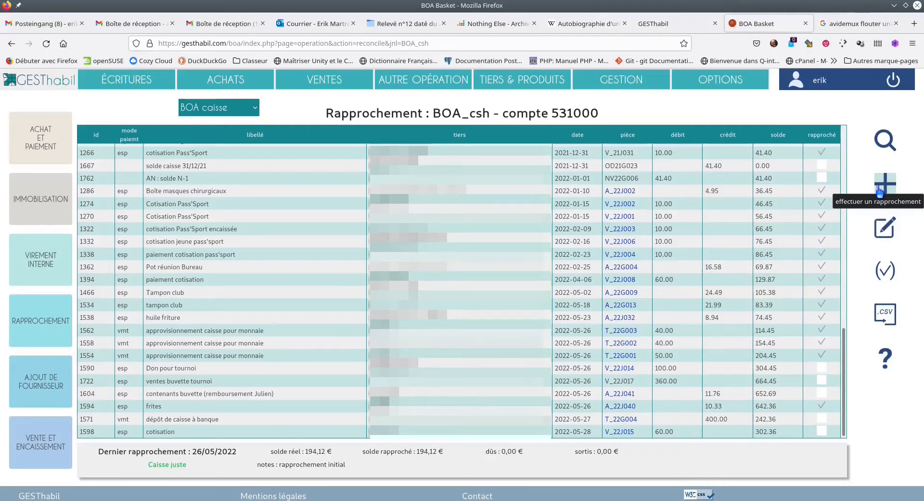
Start a new reconciliation for the BOA_csh cash register with the cash count dated 26/05/2022
left_click(880, 192)
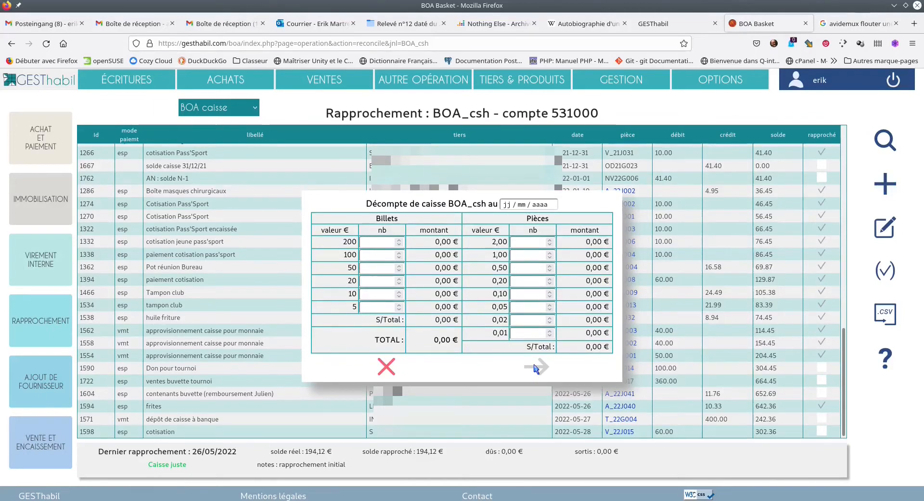
left_click(506, 205)
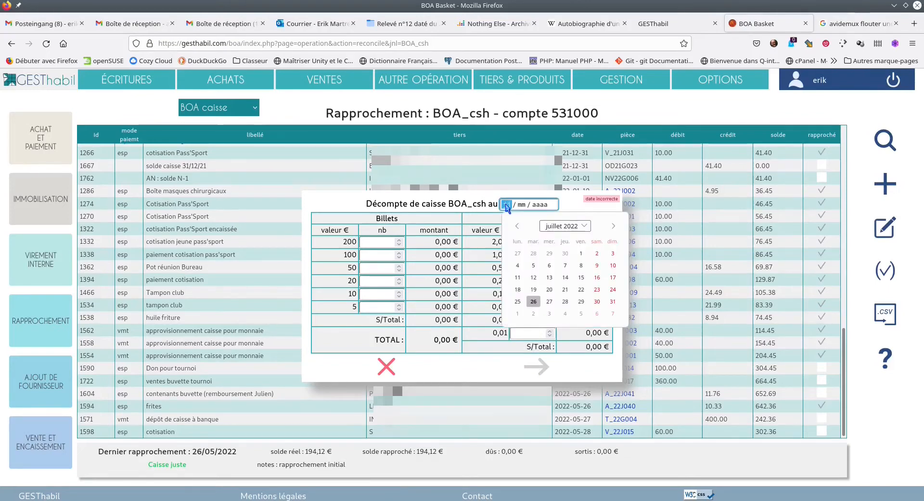
type("26 / 05 / 2022")
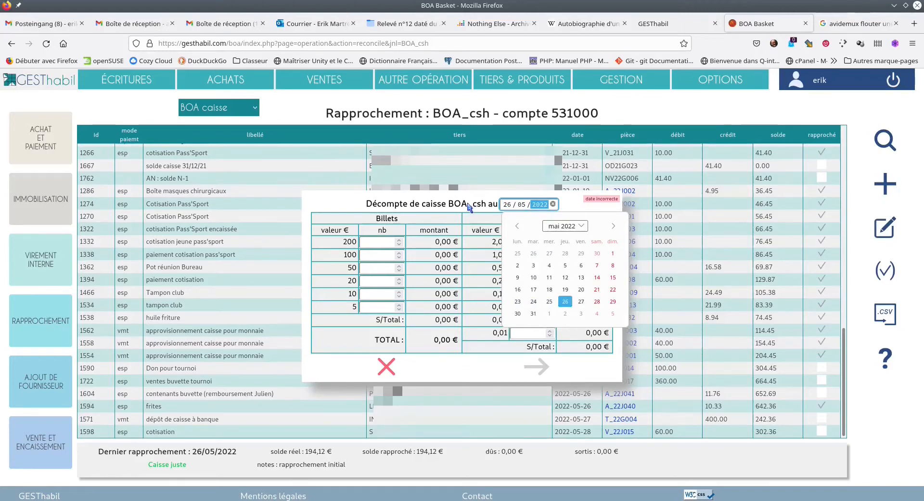
left_click(482, 208)
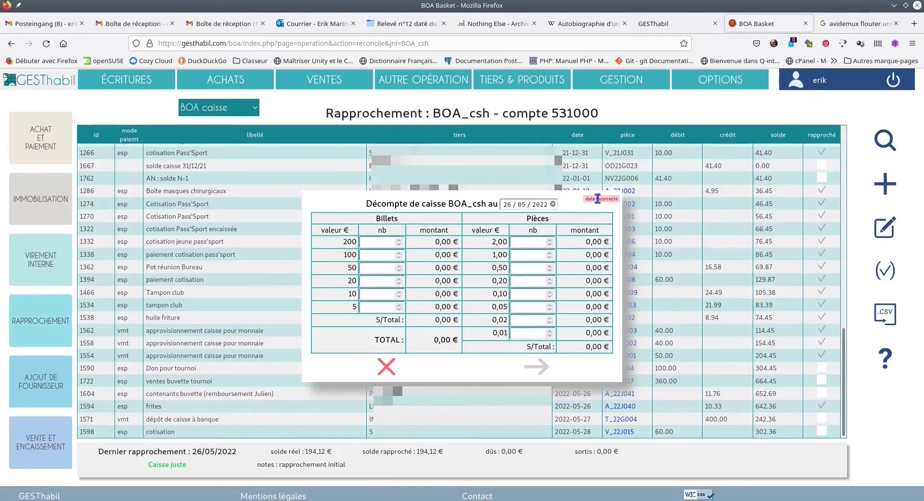
Change the month of the cash count date so that it reads 26/07/2022
left_click(523, 206)
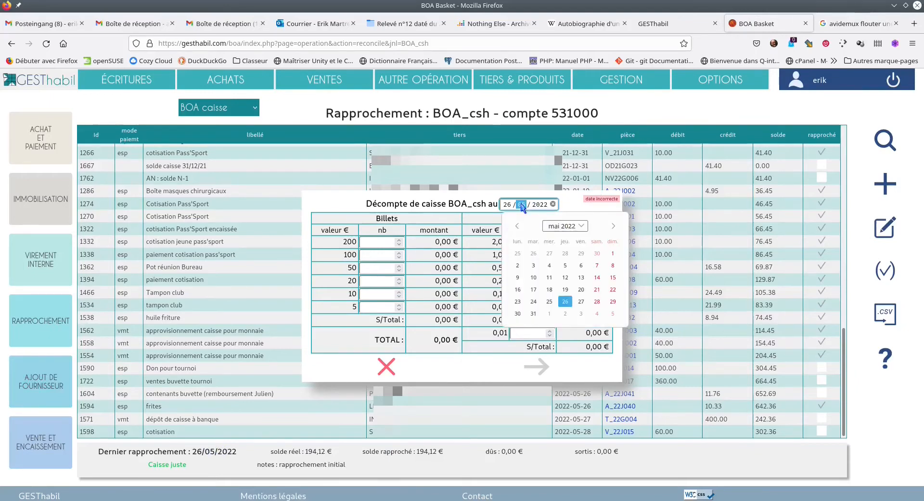
type("07")
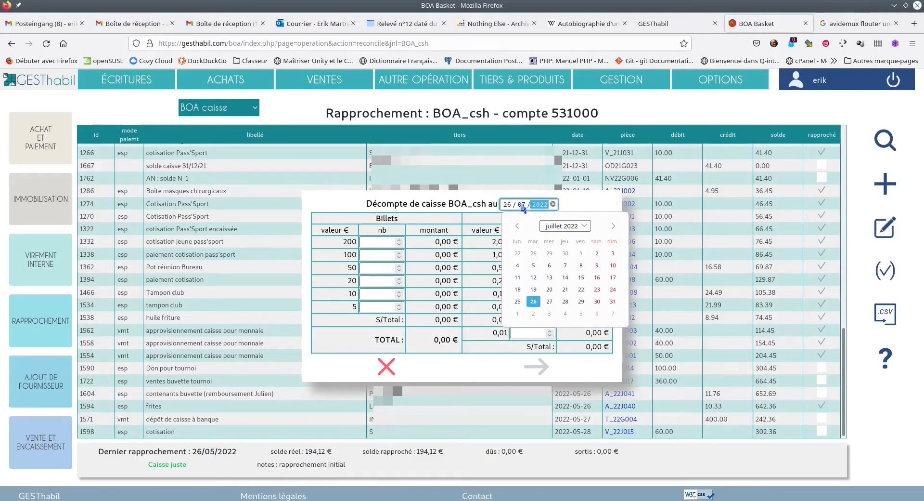
left_click(569, 195)
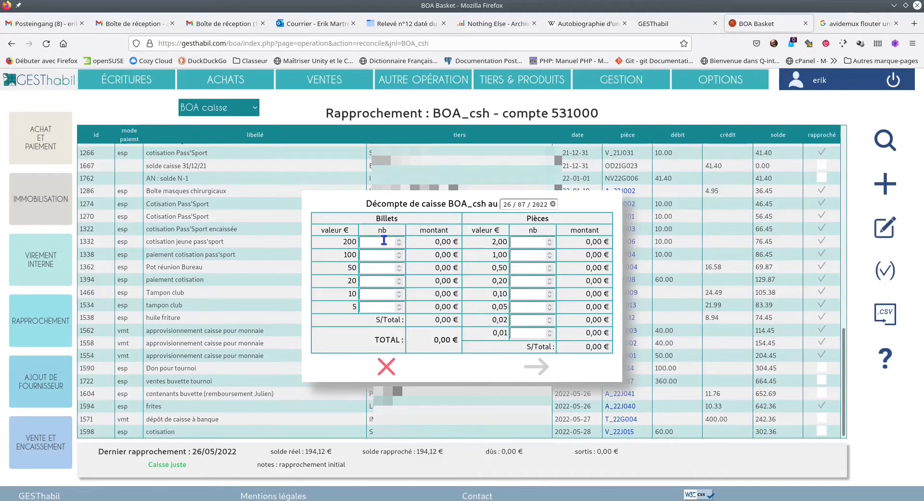
Enter the counted banknotes: 2 of 50 €, 2 of 20 € and 3 of 10 €
left_click(399, 266)
left_click(399, 266)
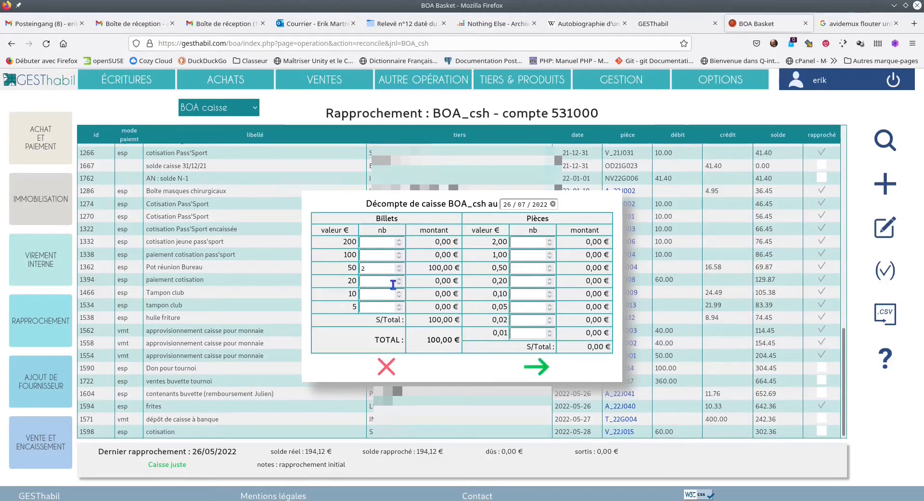
left_click(399, 278)
left_click(399, 279)
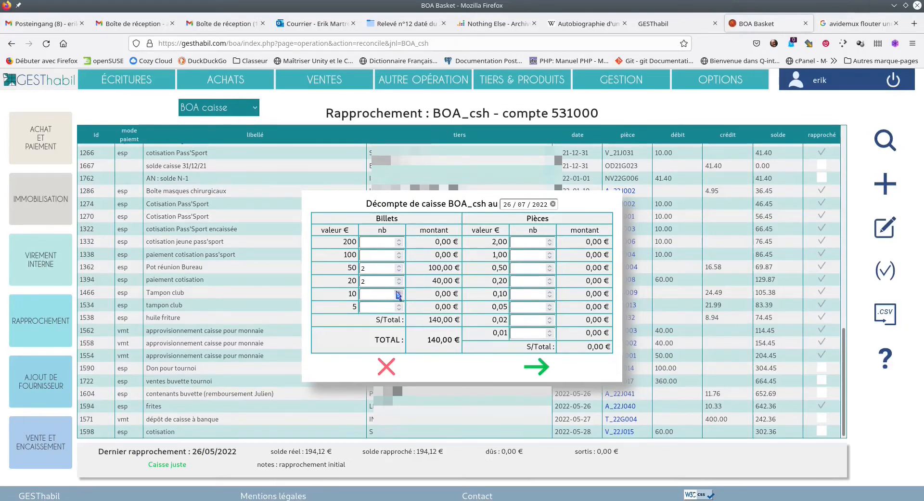
left_click(398, 292)
left_click(398, 291)
left_click(398, 292)
Enter the larger coins counted: 20 of 2,00 €, 48 of 1,00 €, 37 of 0,50 € and 38 of 0,20 €
left_click(531, 245)
type("20")
left_click(523, 257)
type("48")
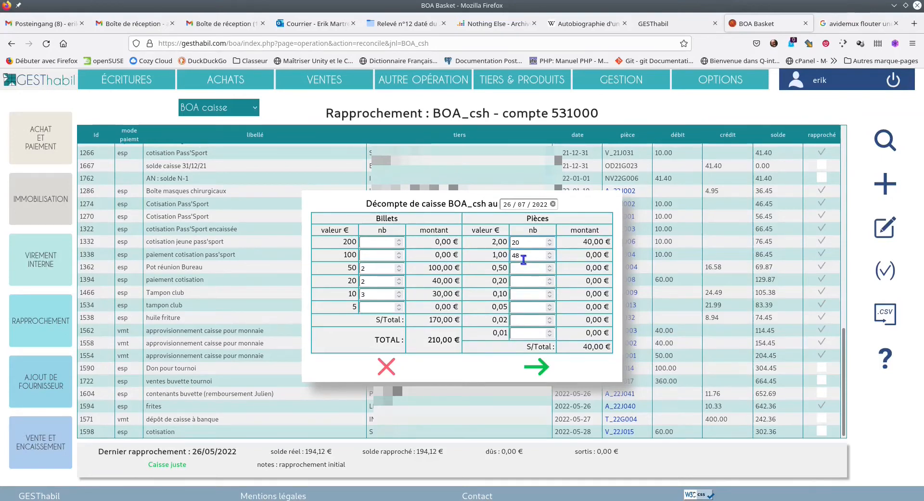
left_click(528, 271)
type("3")
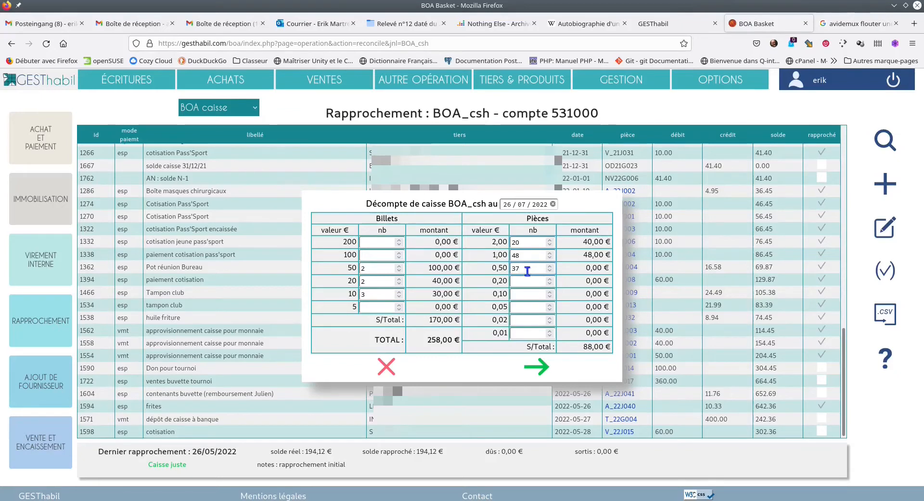
type("7")
left_click(531, 280)
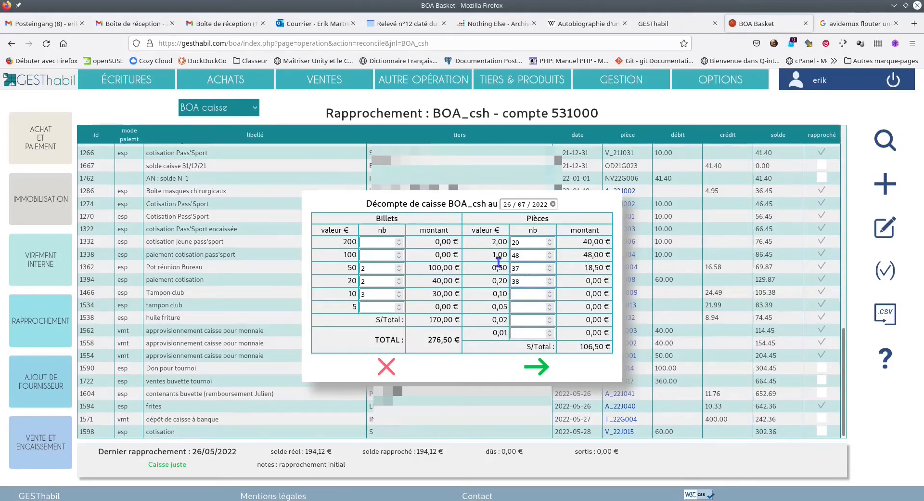
Enter the small coins, 38 of 0,10 €, 9 of 0,05 €, 2 of 0,02 € and 7 of 0,01 €, and validate the count
left_click(514, 294)
type("38")
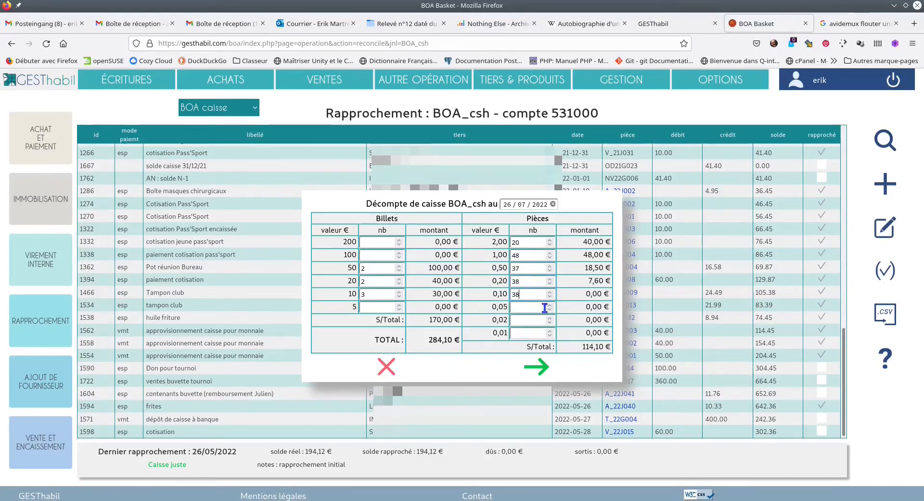
left_click(525, 316)
left_click(525, 308)
type("9")
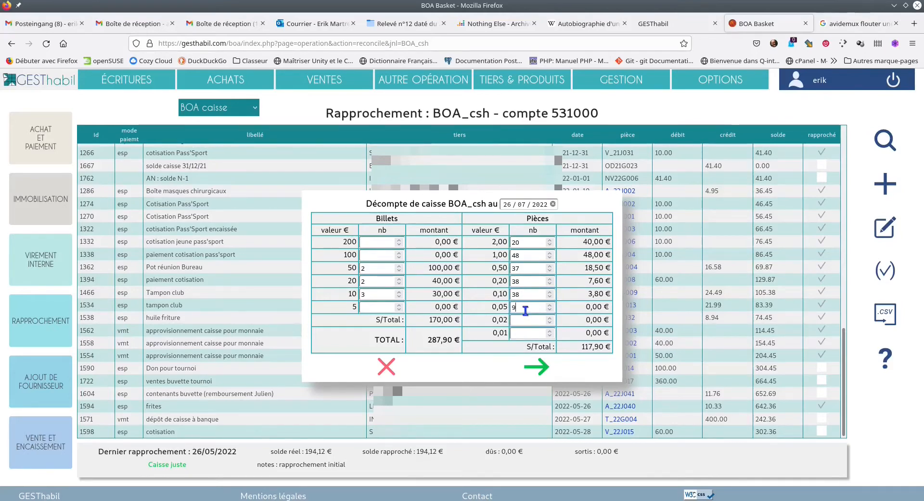
left_click(528, 320)
type("2")
left_click(525, 336)
type("7")
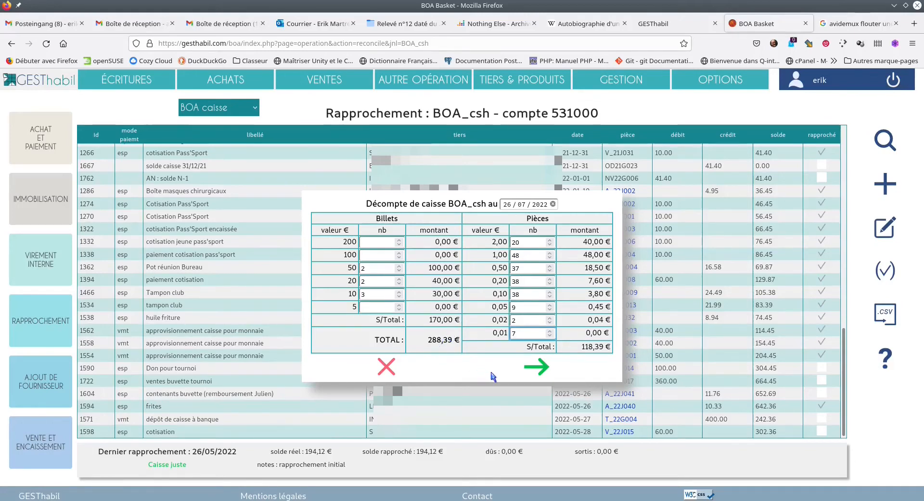
left_click(546, 375)
left_click(545, 375)
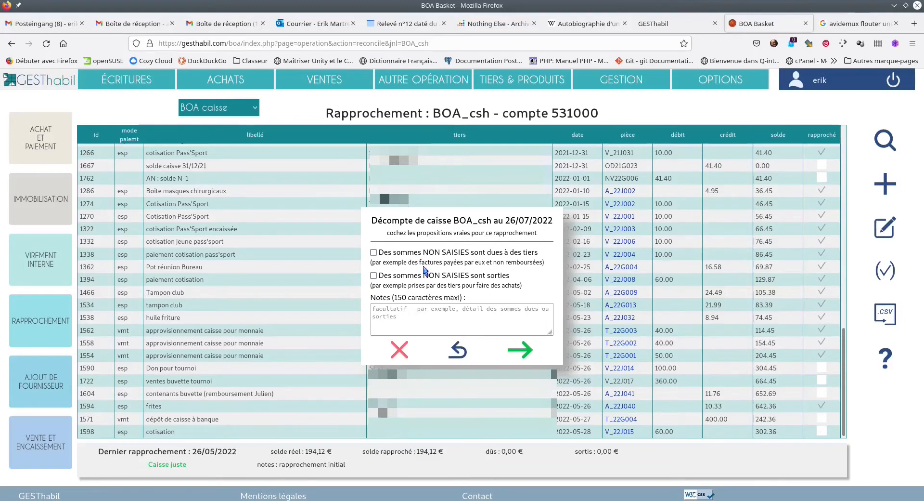
left_click(373, 251)
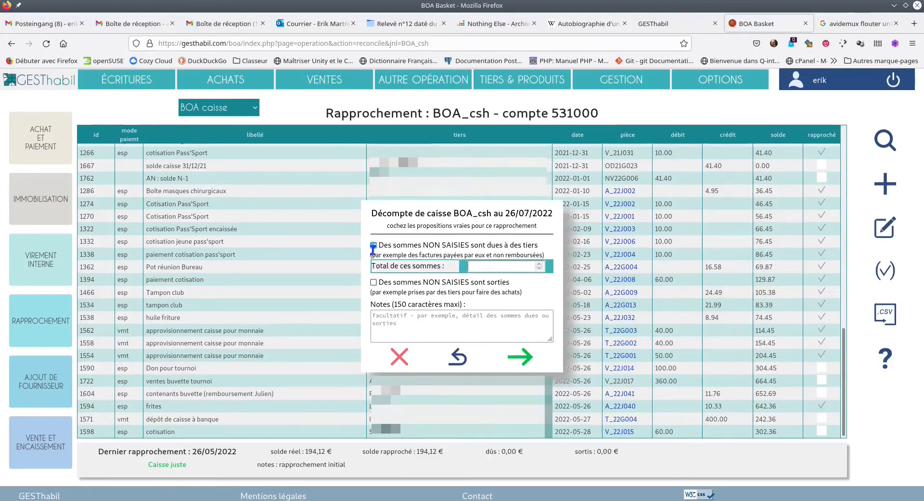
left_click(475, 264)
left_click(374, 245)
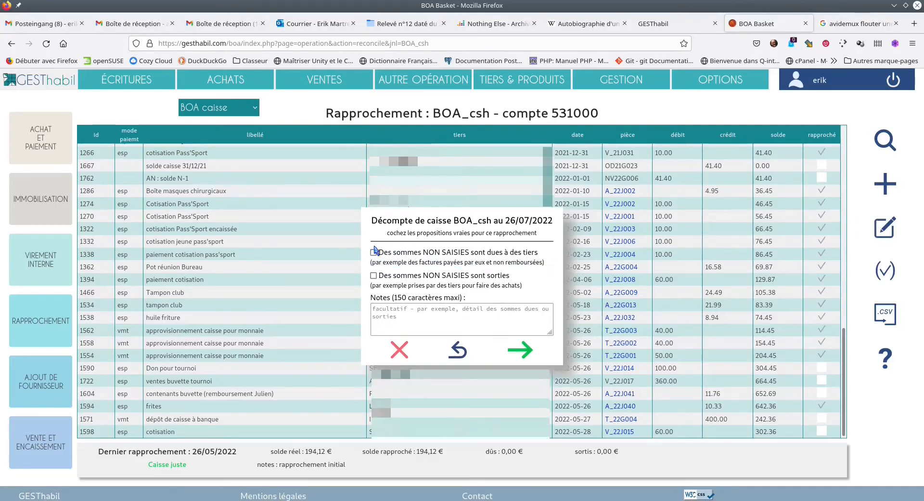
Declare unrecorded outgoing sums totalling 4 with the note "4 € sortis pour achat papeterie par secrétaire"
left_click(374, 276)
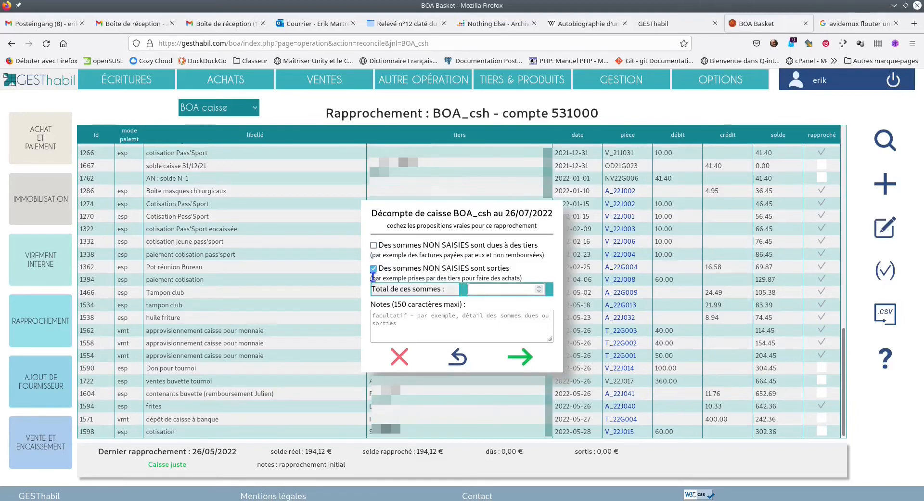
left_click(475, 290)
type("4")
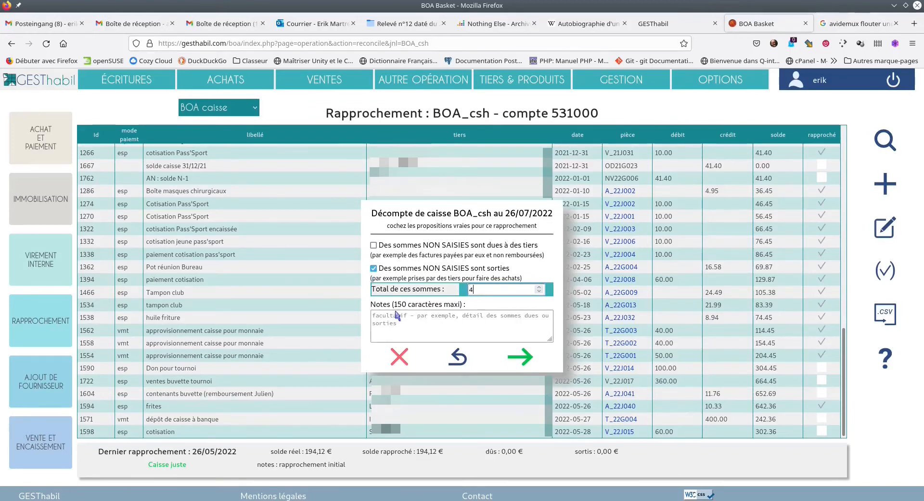
left_click(388, 316)
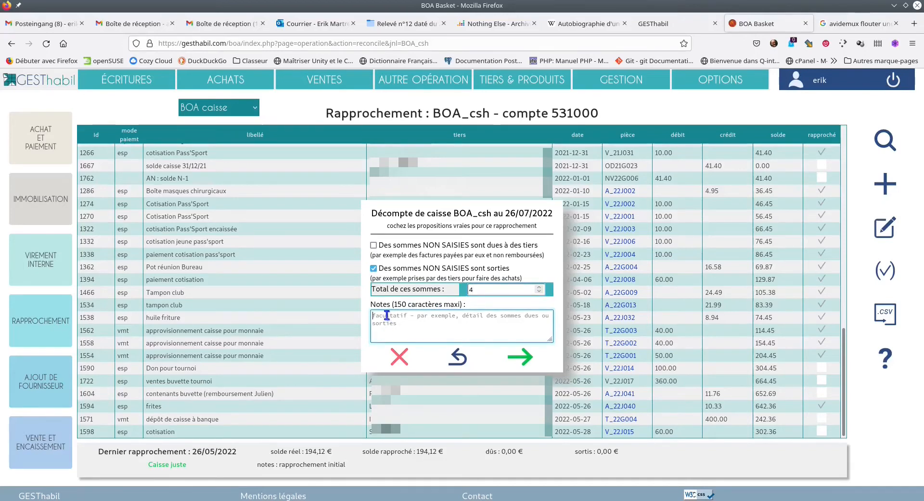
type("4 € sortis pour achat papeterie par secrétaire")
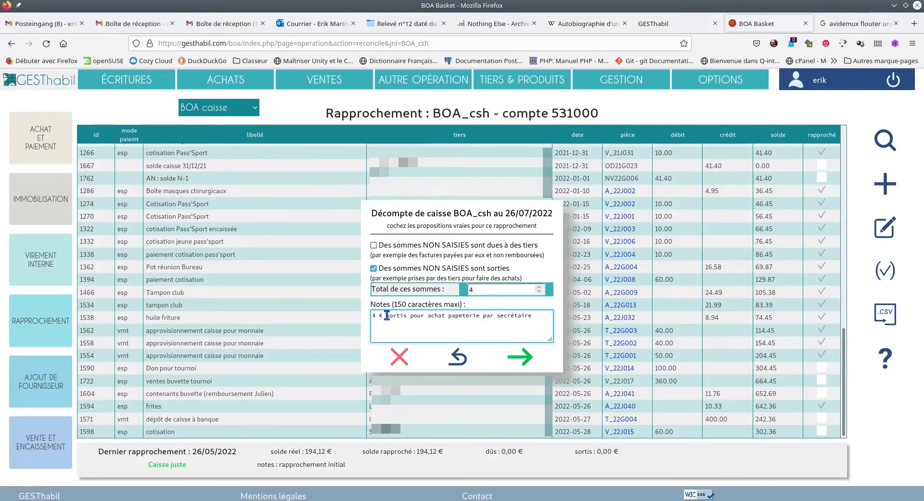
Copy the note text, return to the cash count to set the 10 € banknotes to 4, and validate the count again
left_click_drag(539, 317, 371, 312)
key("ctrl+c")
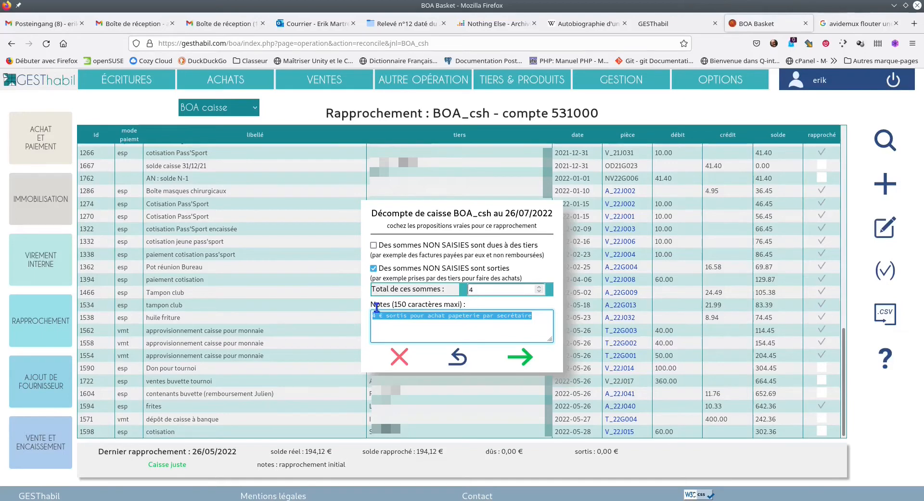
left_click(456, 358)
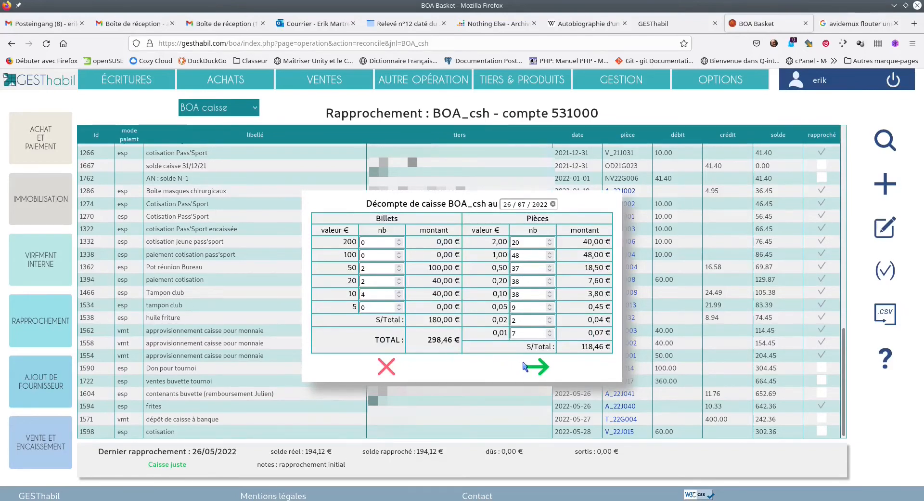
left_click(538, 368)
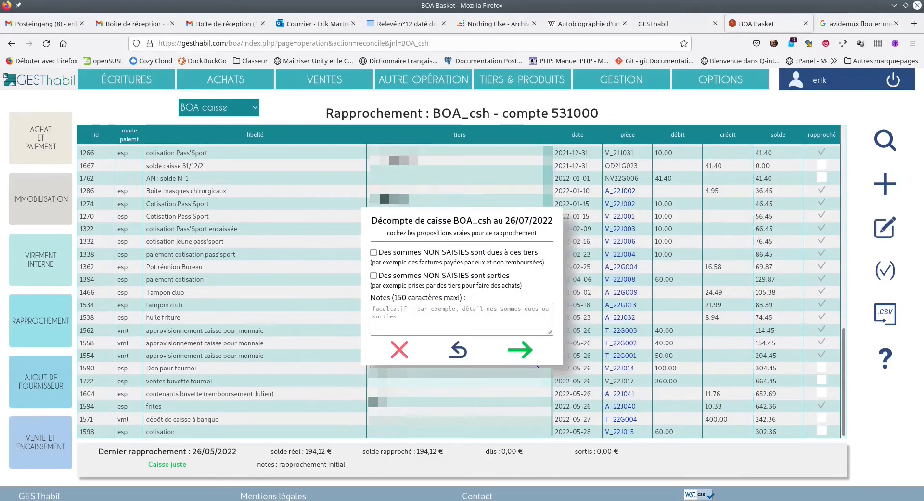
Redeclare the unrecorded outgoing sums with a total of 4, paste the copied note, and validate the declaration
left_click(373, 276)
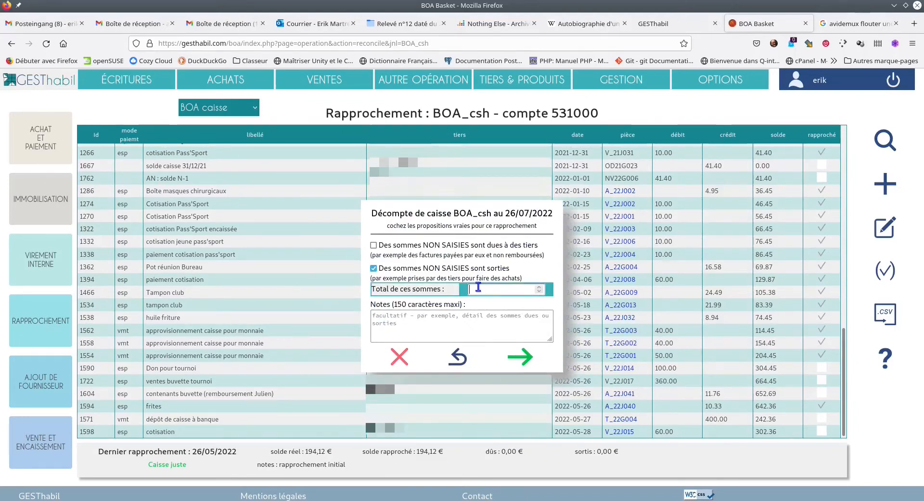
type("4")
left_click(448, 321)
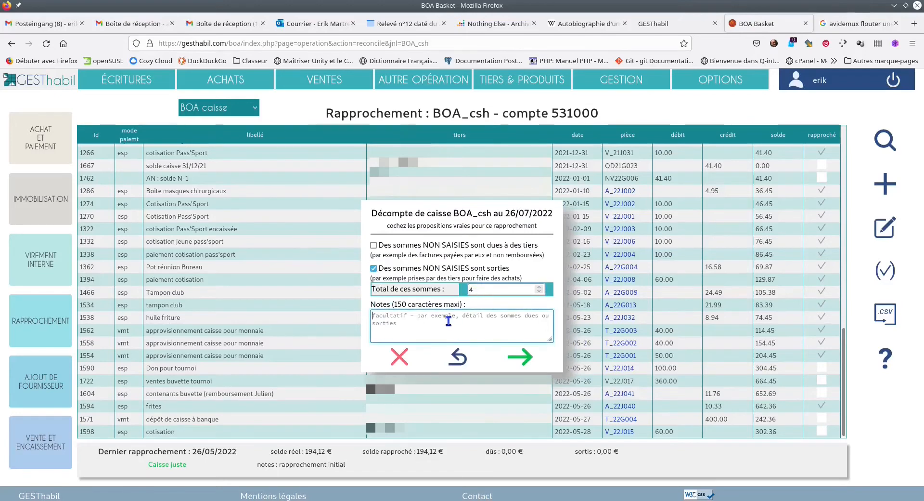
key("ctrl+v")
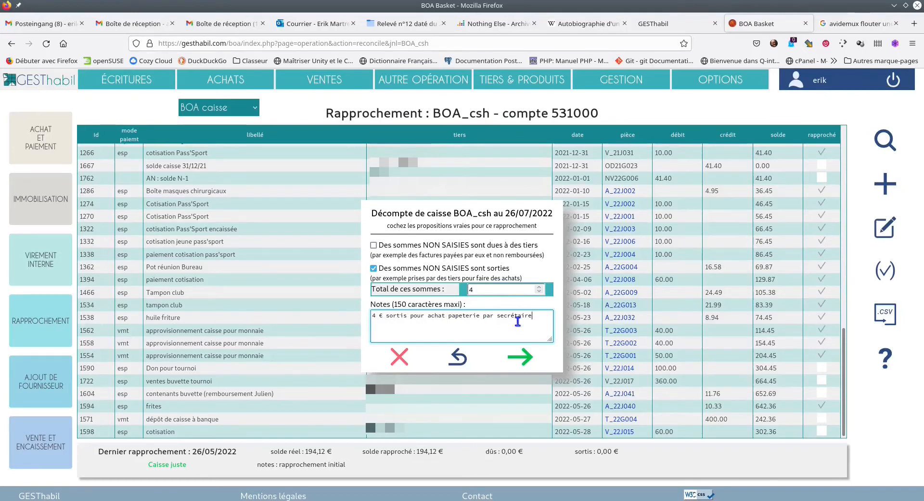
left_click(528, 360)
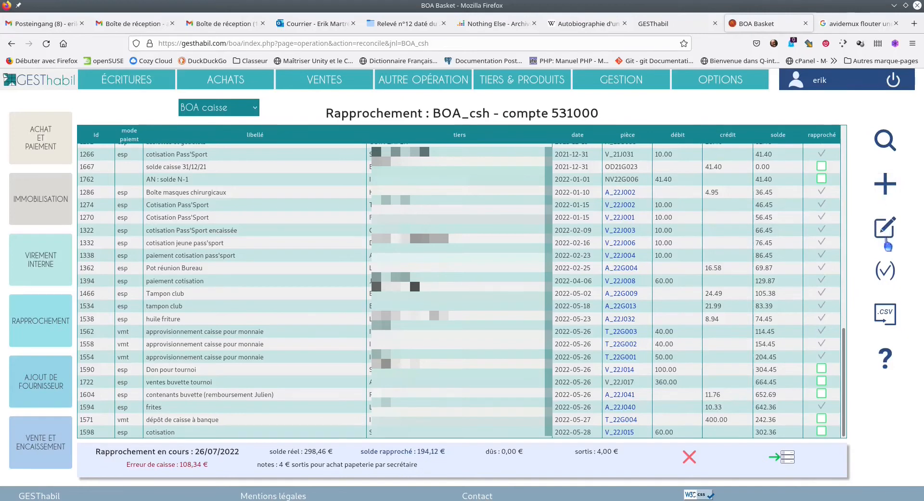
Hide the reconciled operations, mark all seven remaining ones from id 1667 to id 1598 as reconciled, and save the reconciliation
left_click(889, 273)
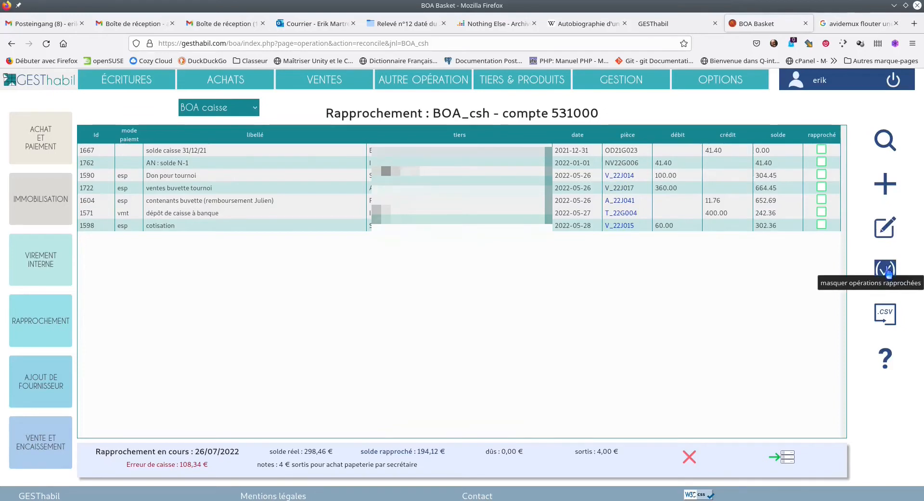
left_click(822, 149)
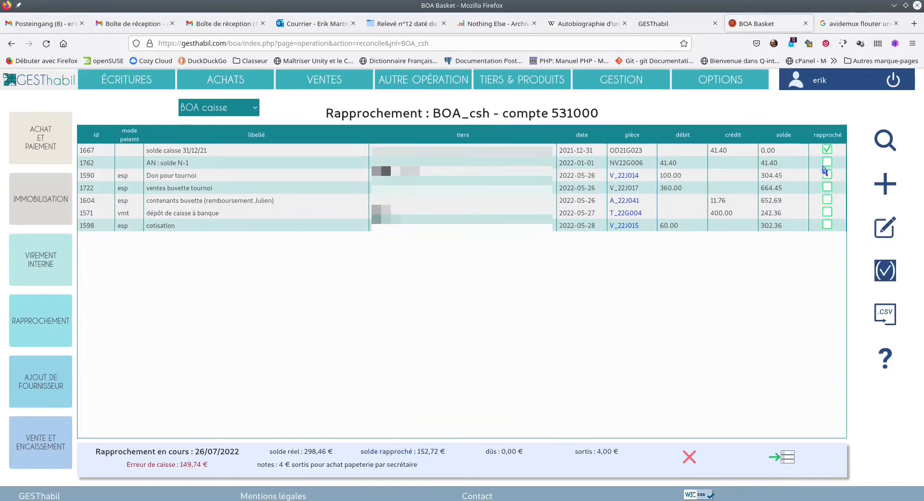
left_click(827, 162)
left_click(828, 174)
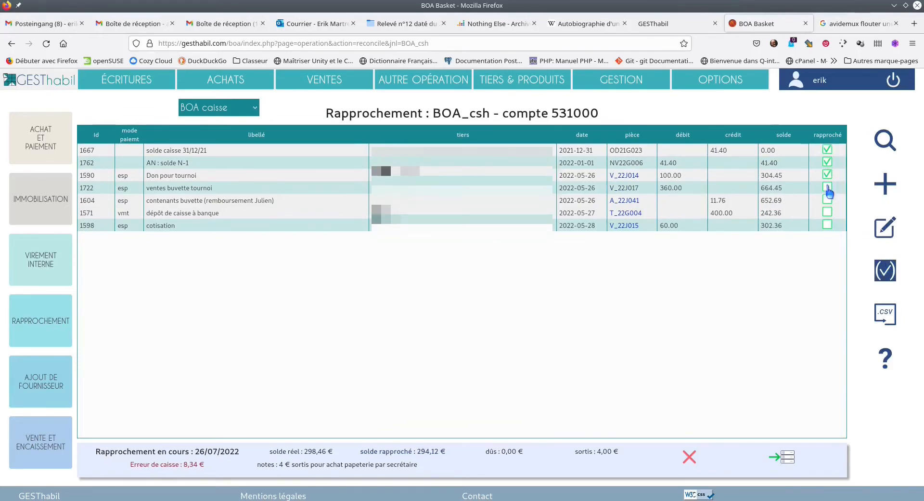
left_click(828, 187)
left_click(827, 199)
left_click(827, 212)
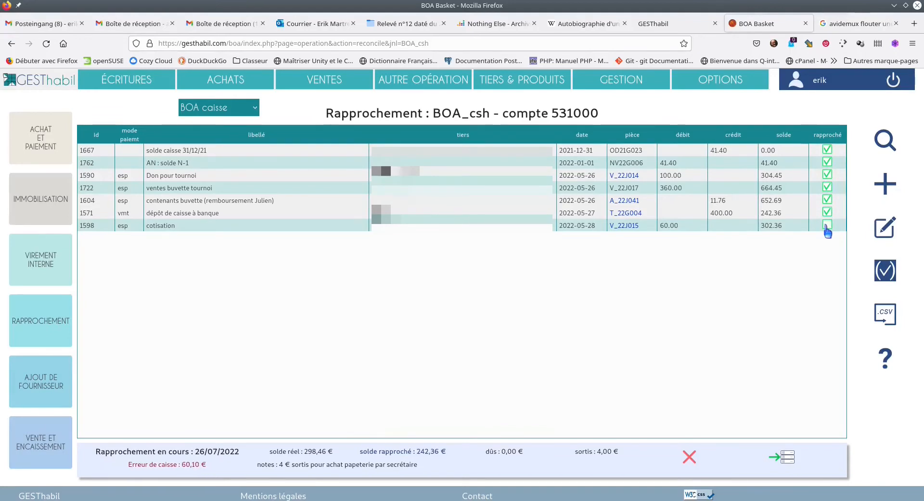
left_click(827, 224)
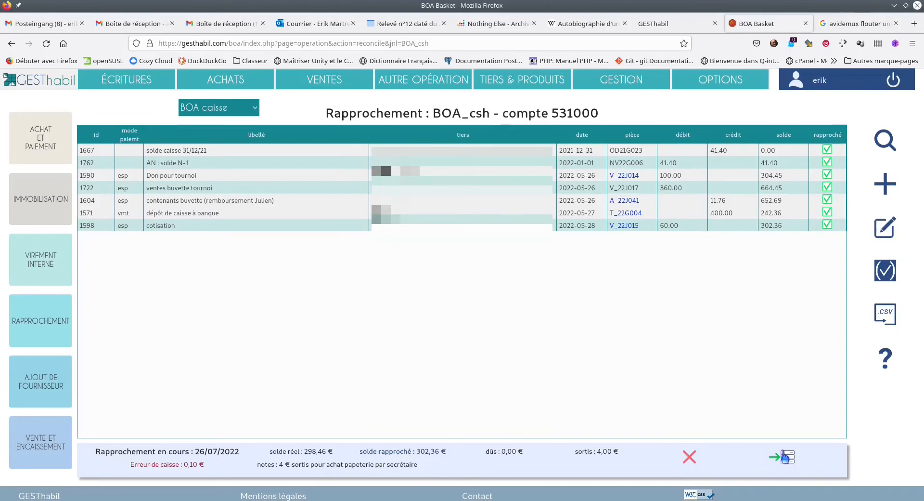
left_click(783, 456)
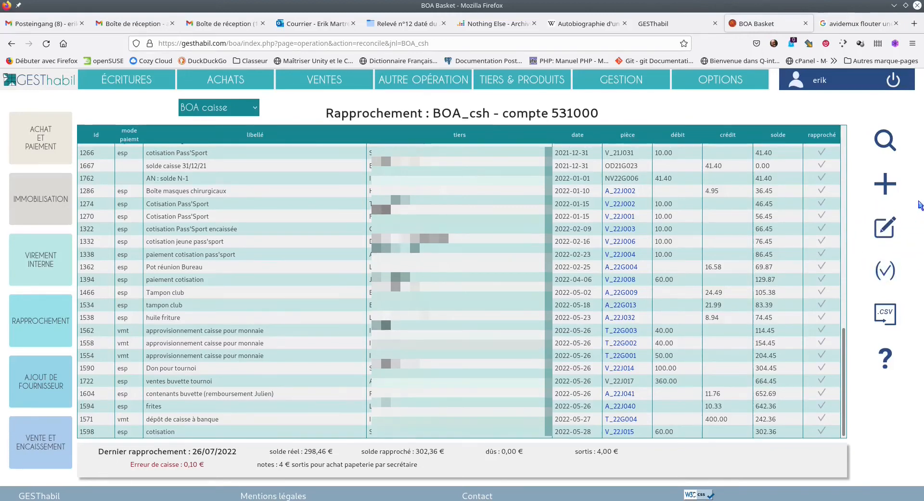
Open the register's latest reconciliations, try to delete them from no. 2 onward, and cancel the deletion
left_click(889, 232)
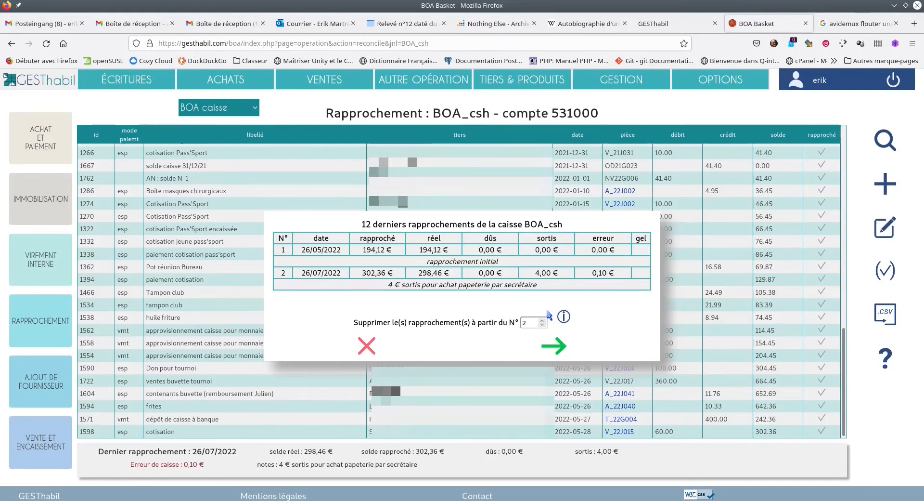
mouse_move(561, 322)
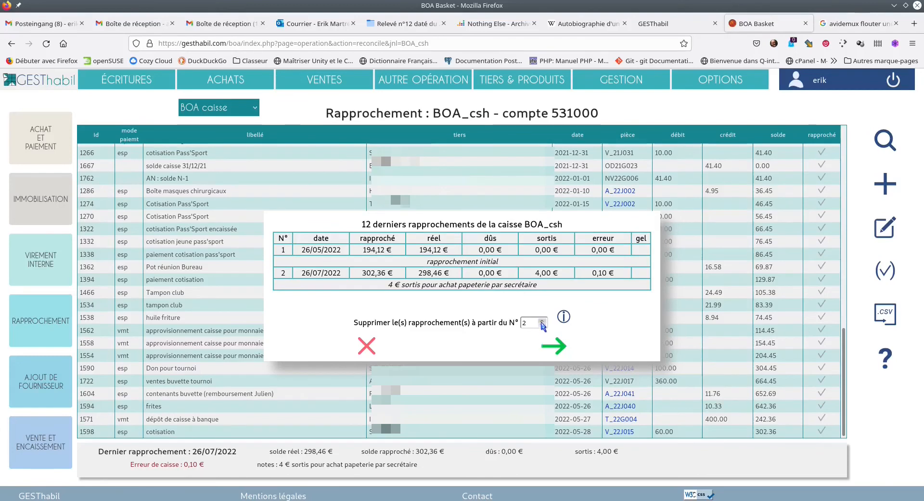
left_click(560, 350)
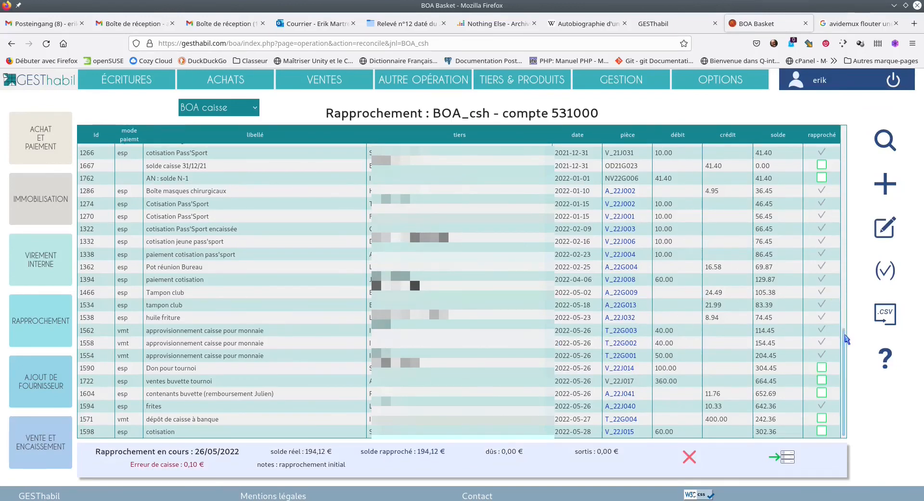
scroll(845, 327, "up", 3)
scroll(845, 347, "down", 3)
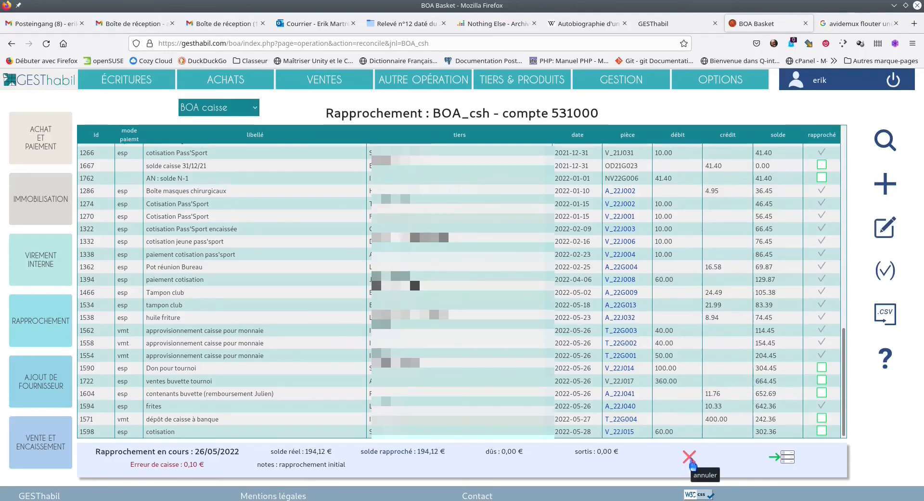
left_click(689, 456)
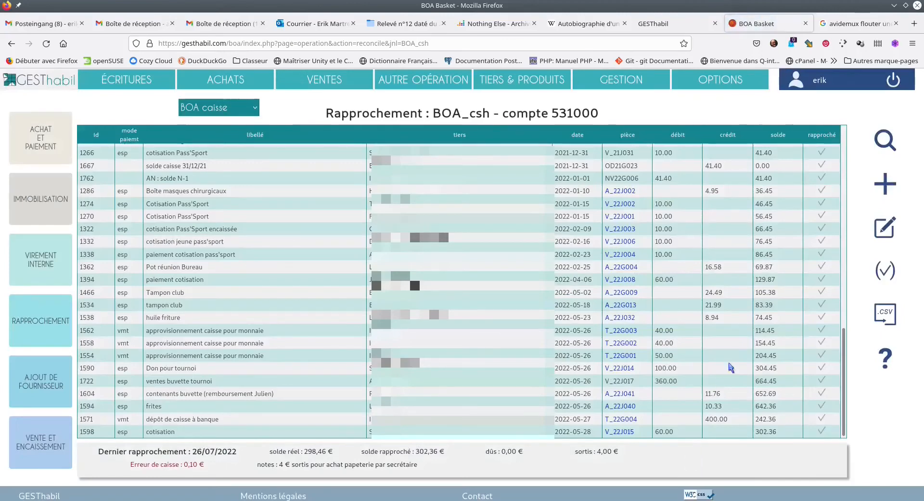